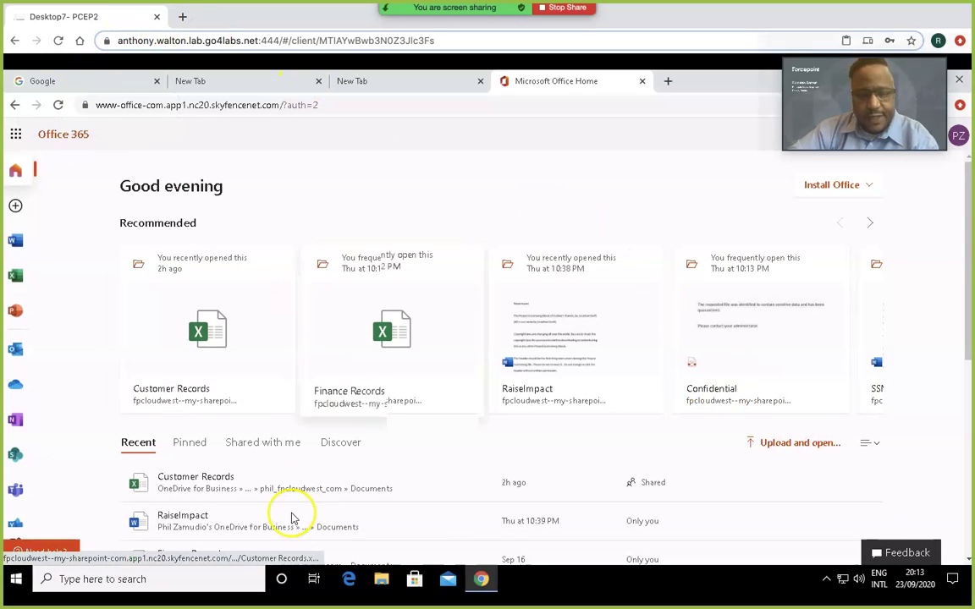
Minimize the remote desktop's browser and open the Forcepoint One Endpoint Diagnostics tool.
left_click_drag(896, 43, 764, 21)
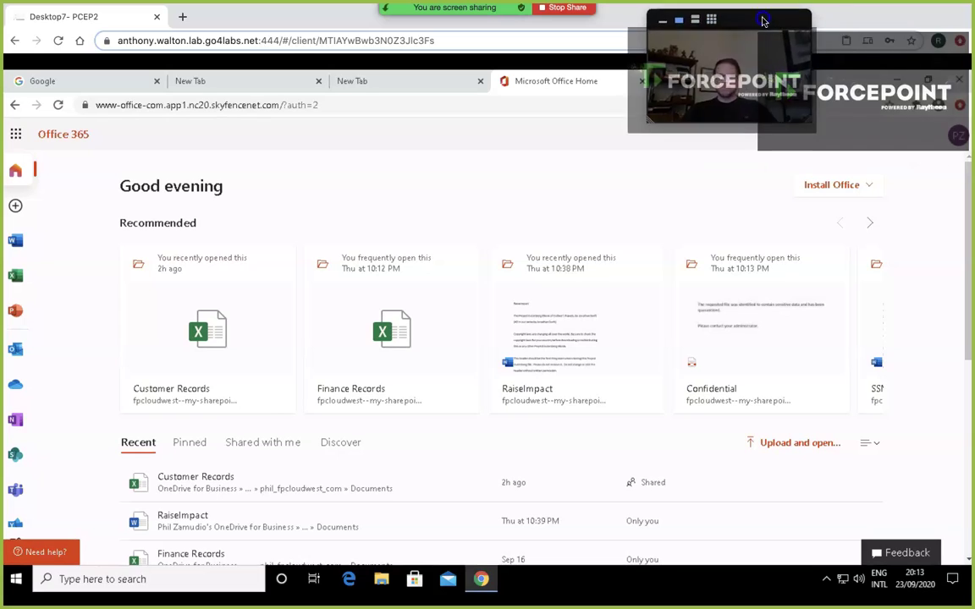
left_click(898, 83)
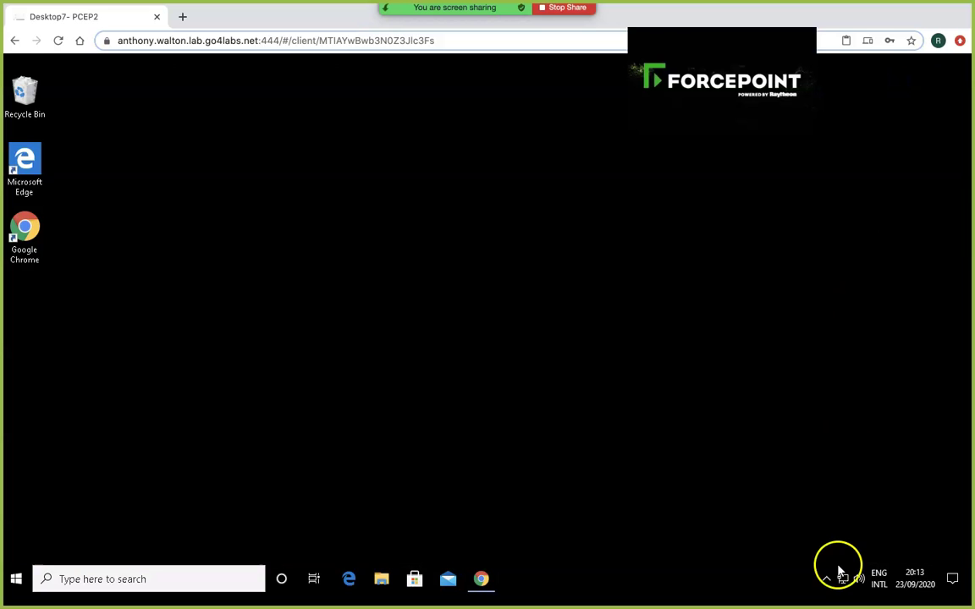
left_click(826, 579)
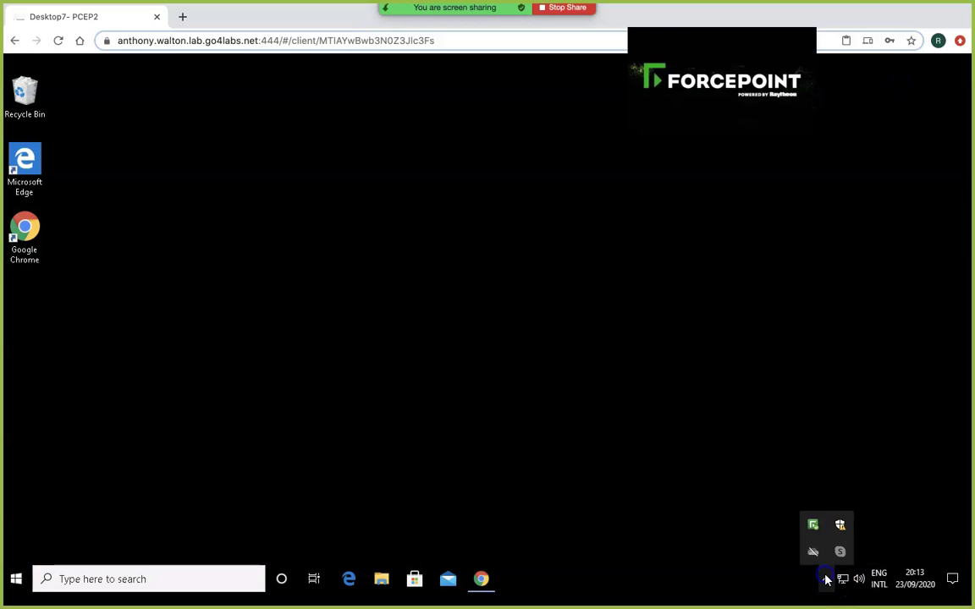
right_click(811, 525)
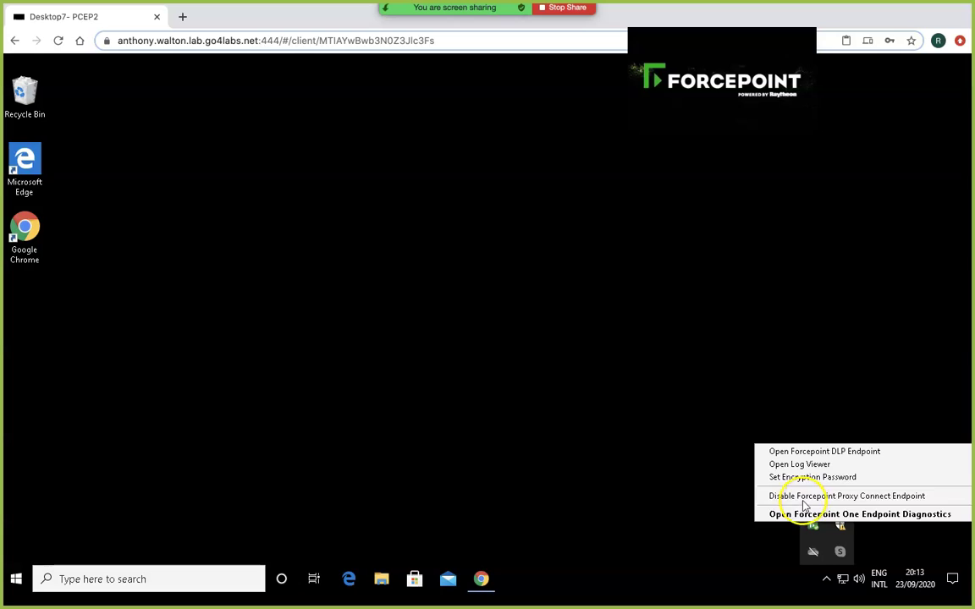
left_click(797, 513)
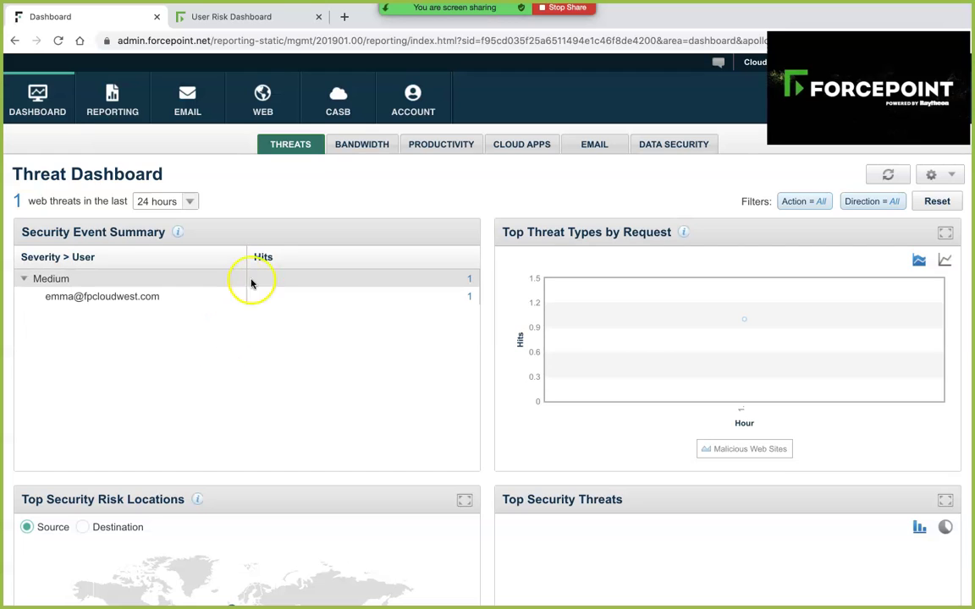
Open the Web Categories settings of the DEFAULT web policy in the Forcepoint admin portal.
left_click(263, 99)
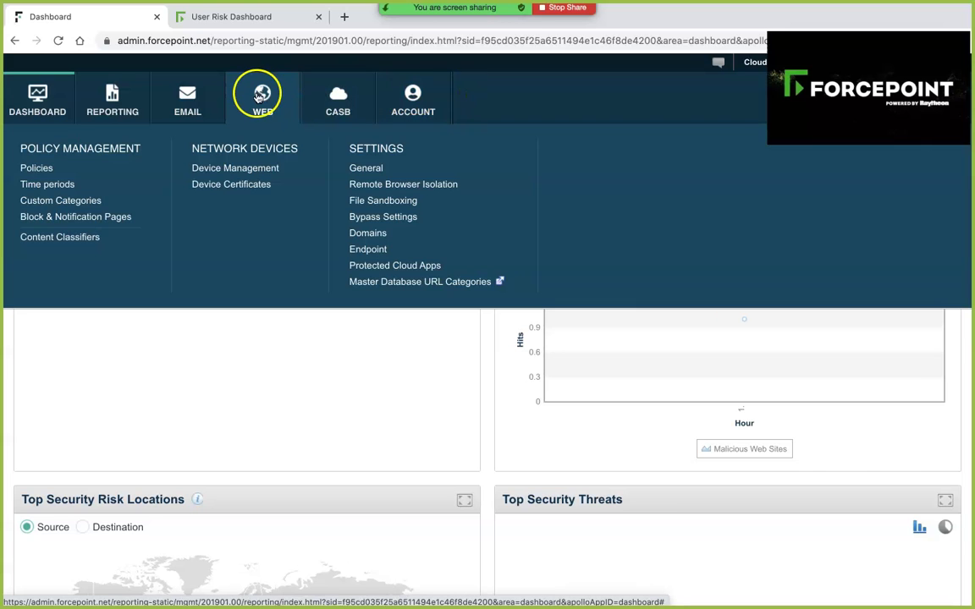
left_click(36, 170)
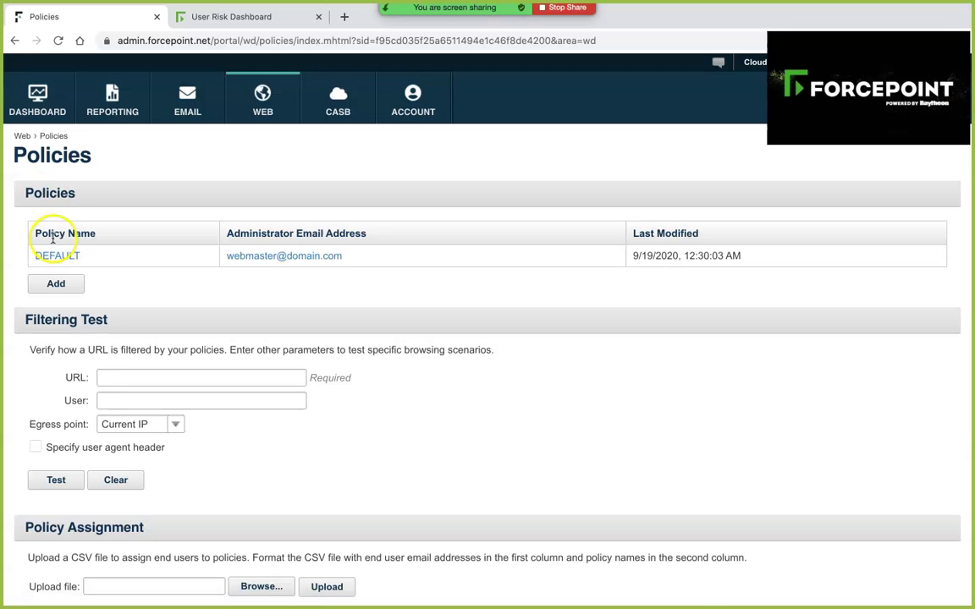
left_click(52, 261)
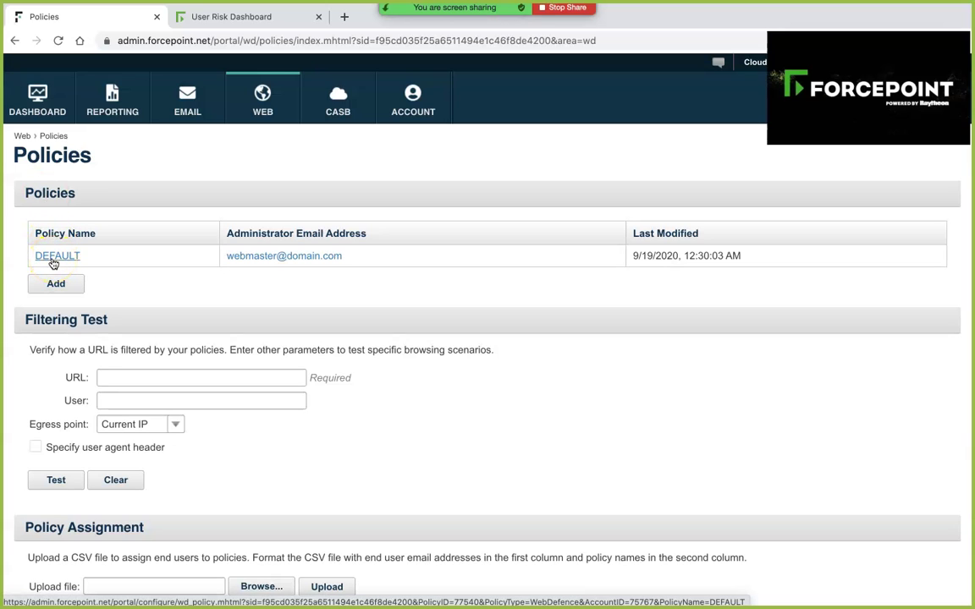
left_click(53, 261)
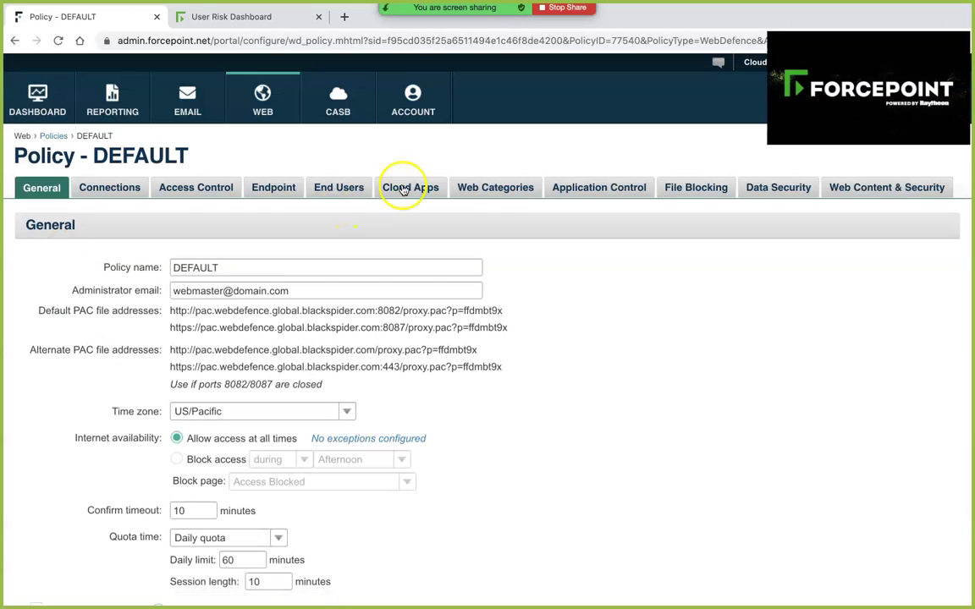
left_click(484, 188)
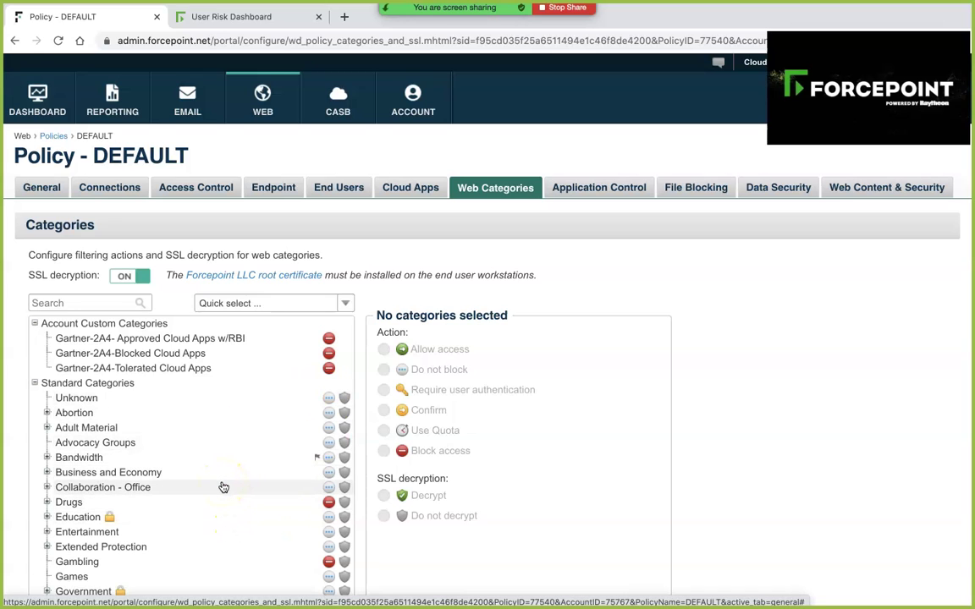
Filter the web categories by "mal" and view the action settings of Malicious Embedded iFrame.
left_click(84, 304)
type("mal")
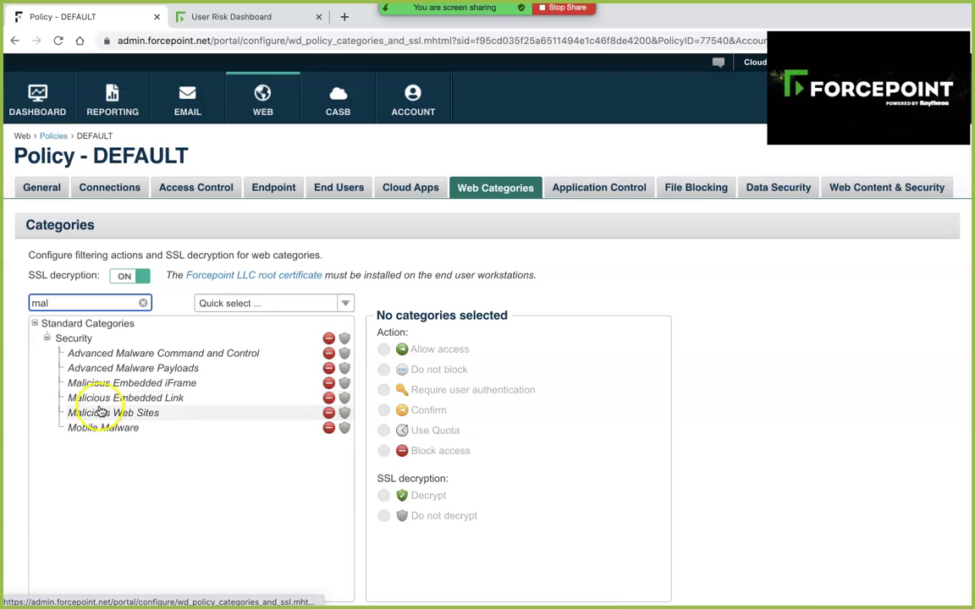
left_click(110, 383)
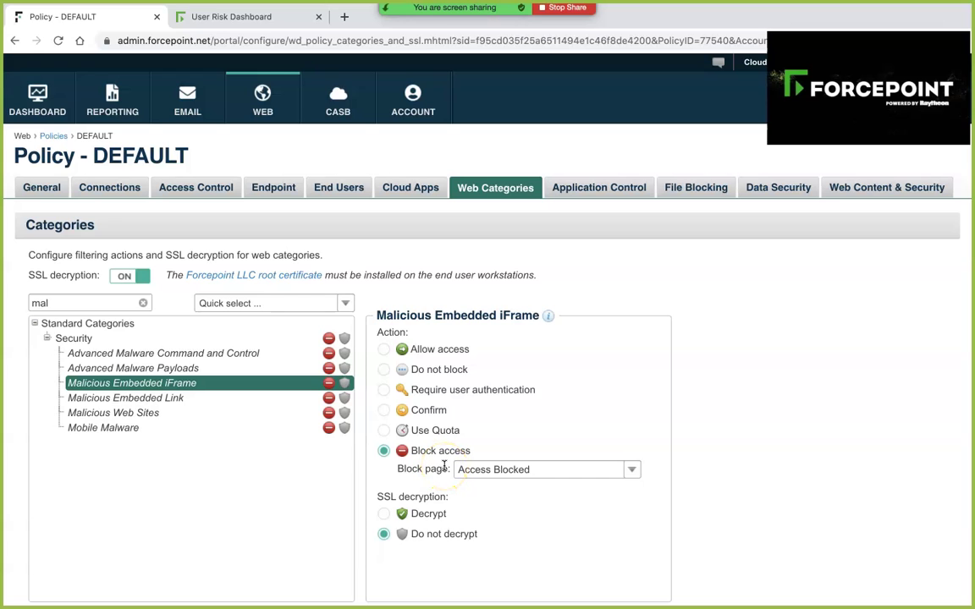
Filter the web categories by "gam" and view the action settings of Gambling.
double_click(53, 302)
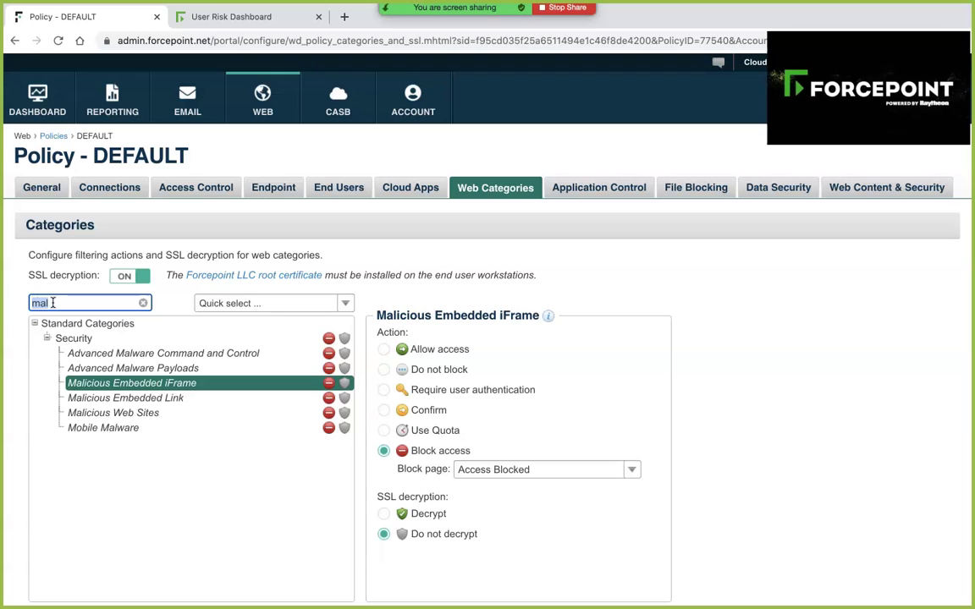
type("gam")
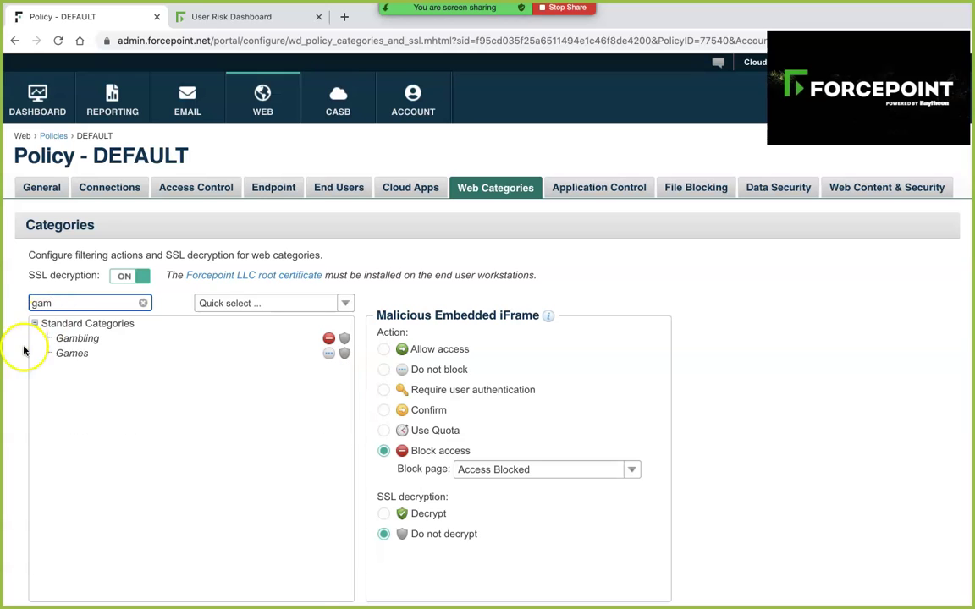
left_click(78, 339)
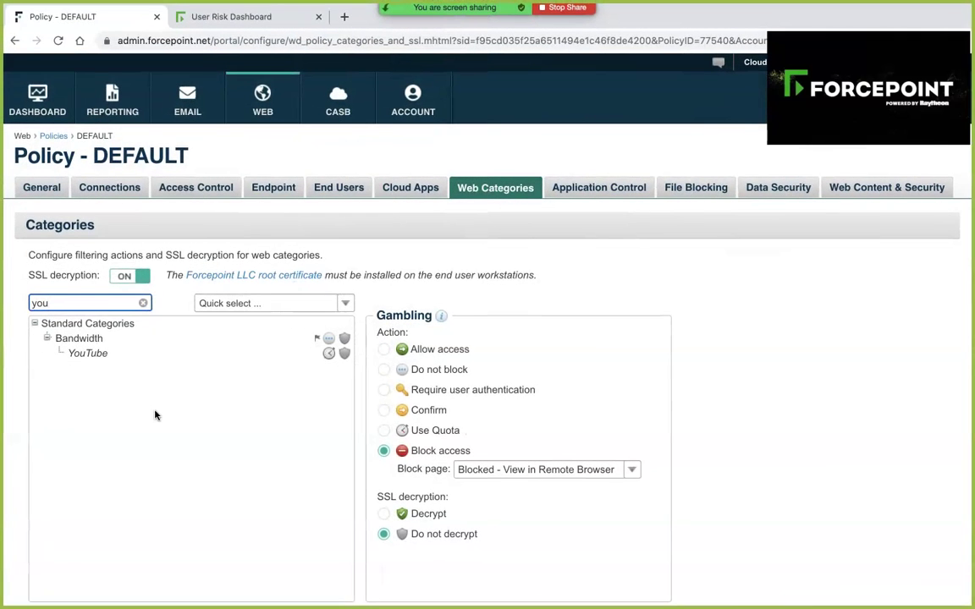
With the web categories filtered by "you", view the action settings of the YouTube category.
left_click(135, 348)
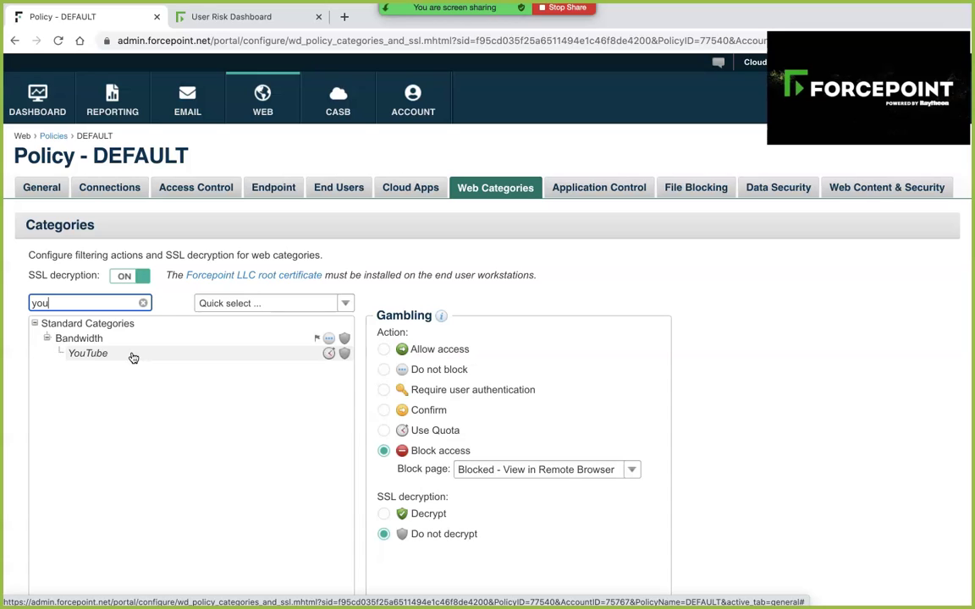
left_click(304, 415)
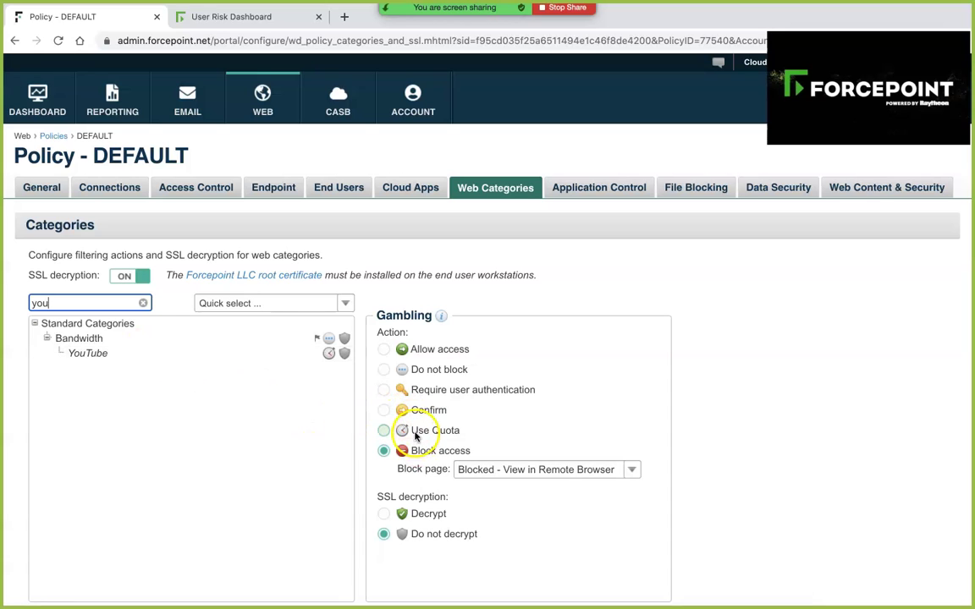
left_click(127, 353)
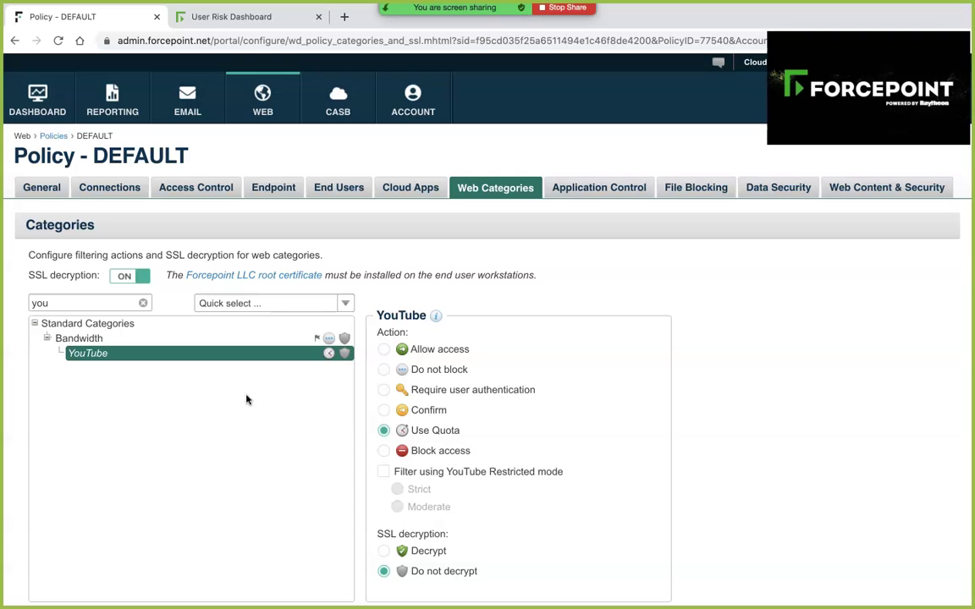
left_click(229, 407)
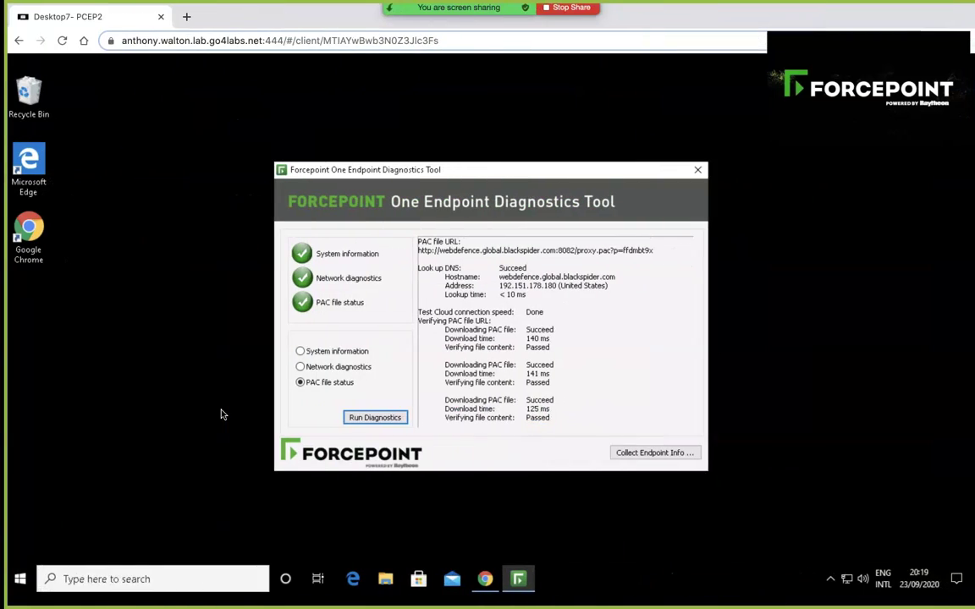
Switch to the remote desktop's Chrome browser and load textspeier.de to test the malicious site policy.
left_click(224, 289)
left_click(346, 563)
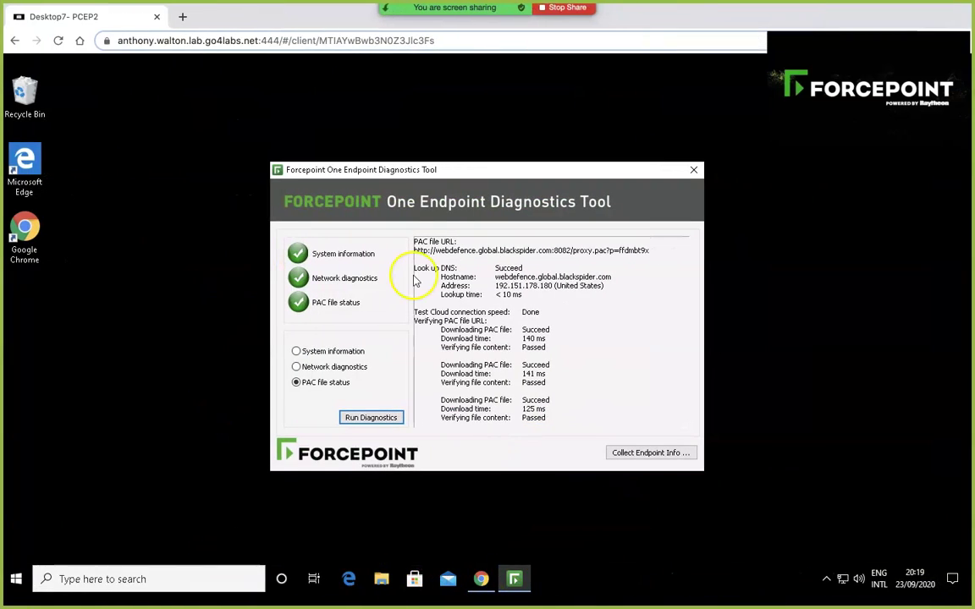
left_click(480, 580)
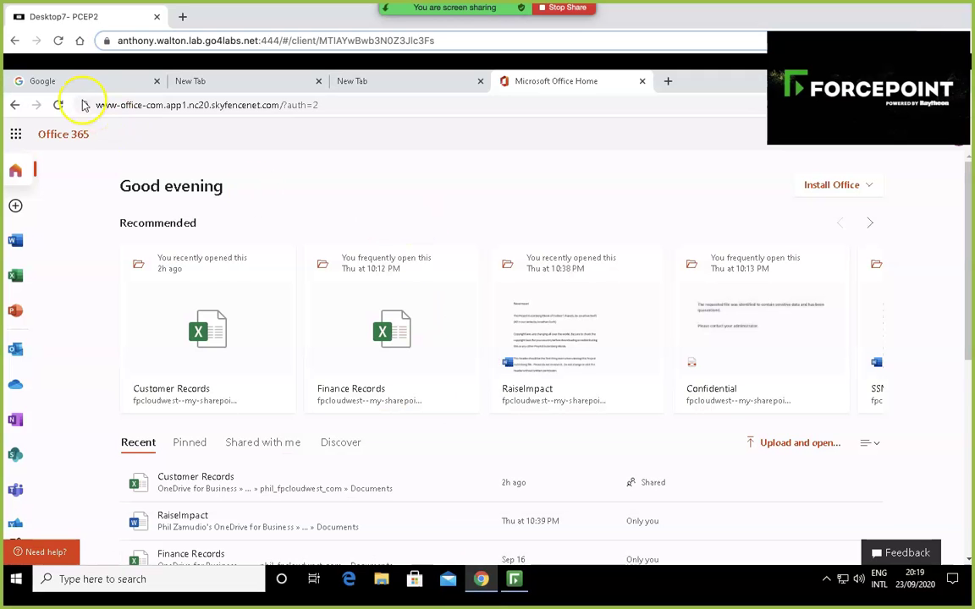
left_click(75, 82)
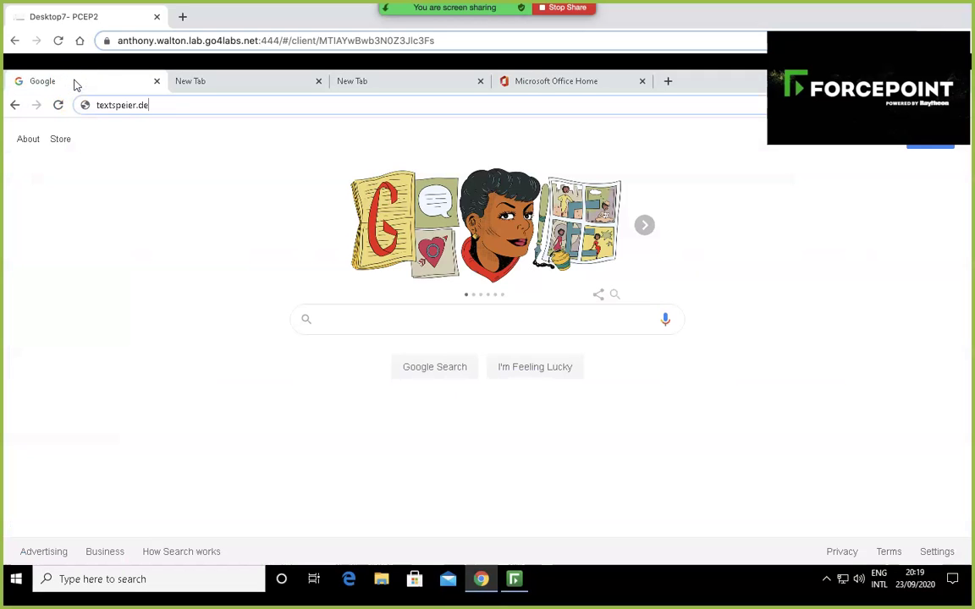
key("Return")
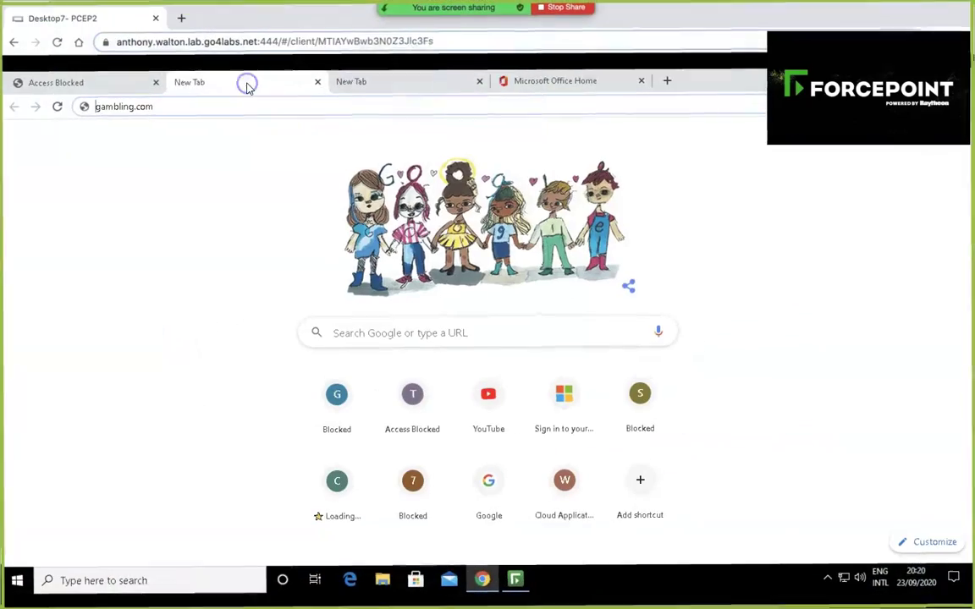
Load gambling.com in the second browser tab and view it in the remote browser, proceeding past the privacy warning.
left_click(217, 104)
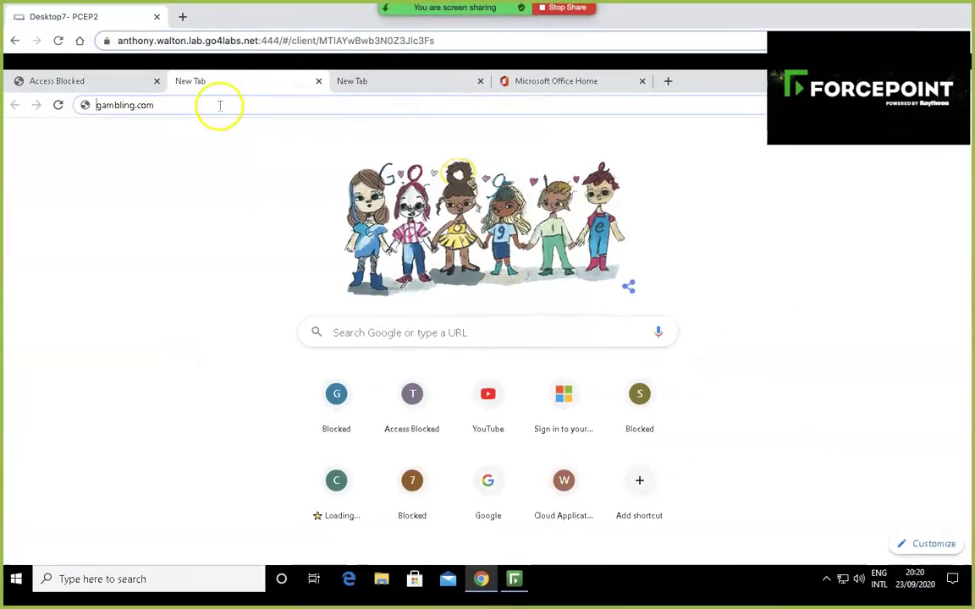
key("Return")
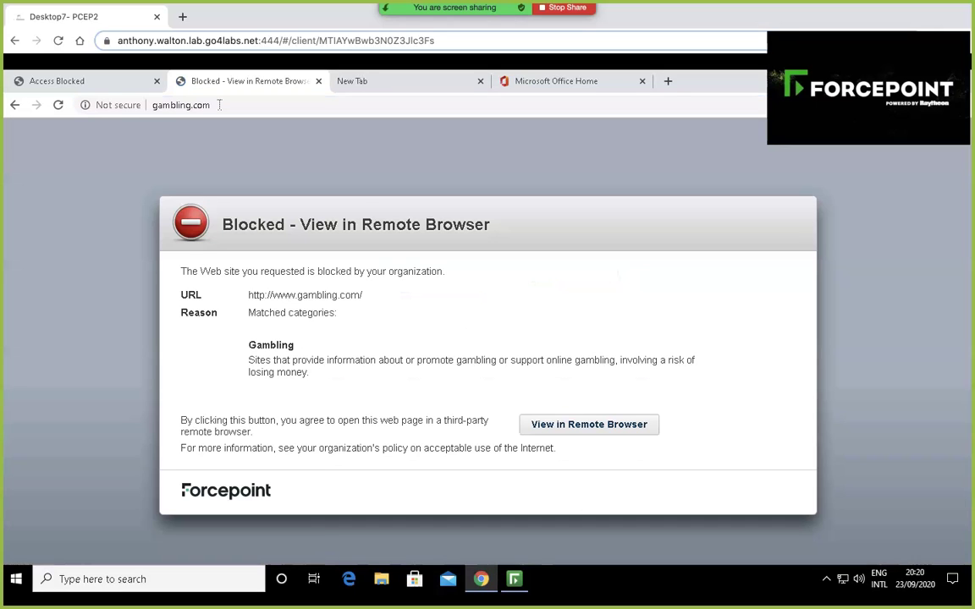
left_click(592, 430)
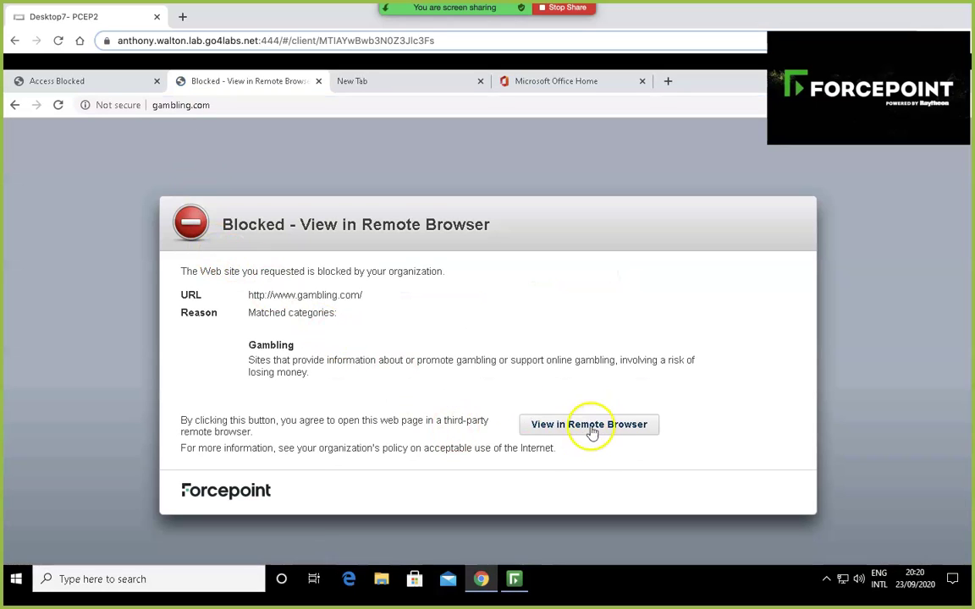
left_click(589, 430)
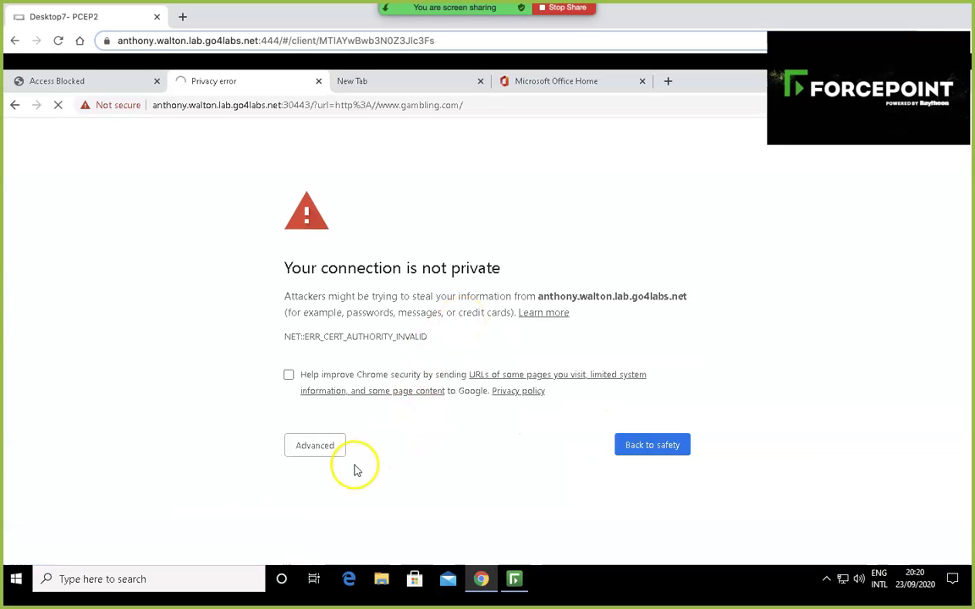
left_click(311, 447)
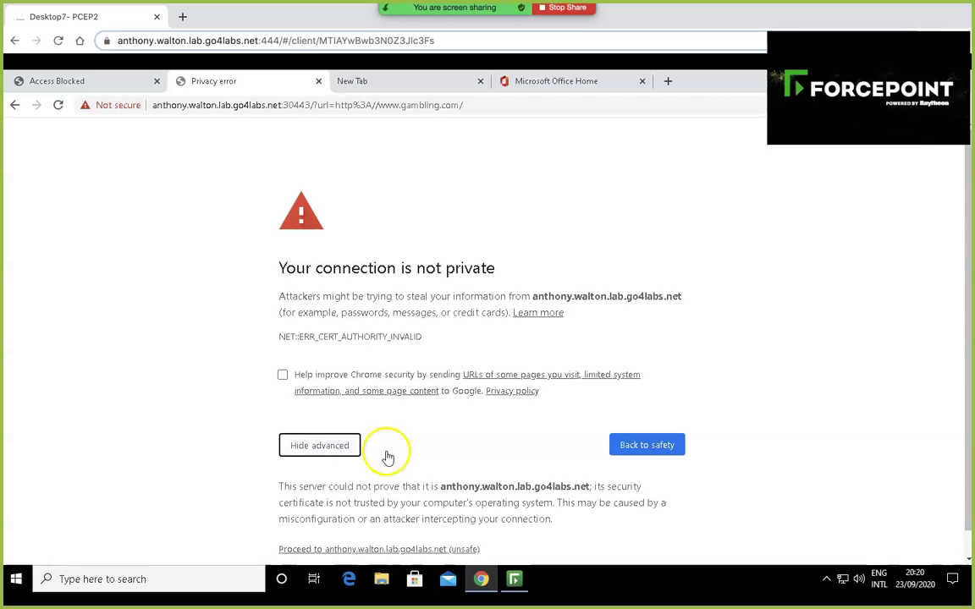
left_click(418, 550)
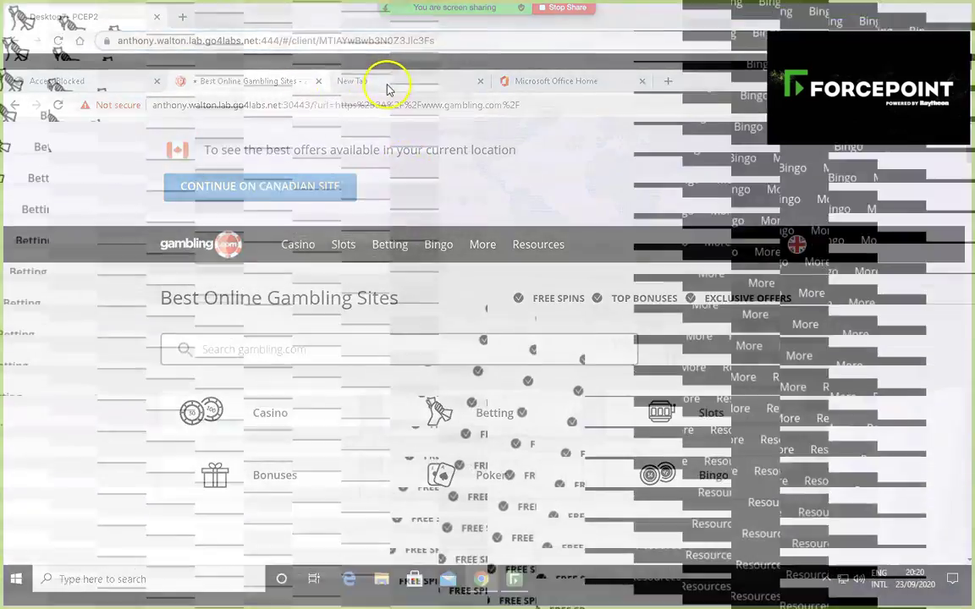
Load youtube.com in the remaining new tab and start a quota time session for it.
left_click(386, 81)
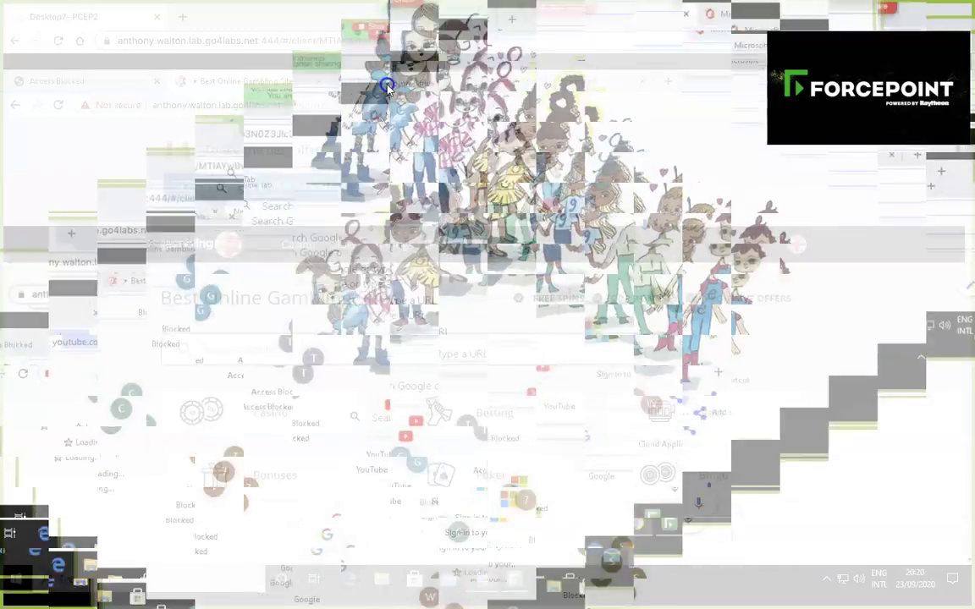
type("yo")
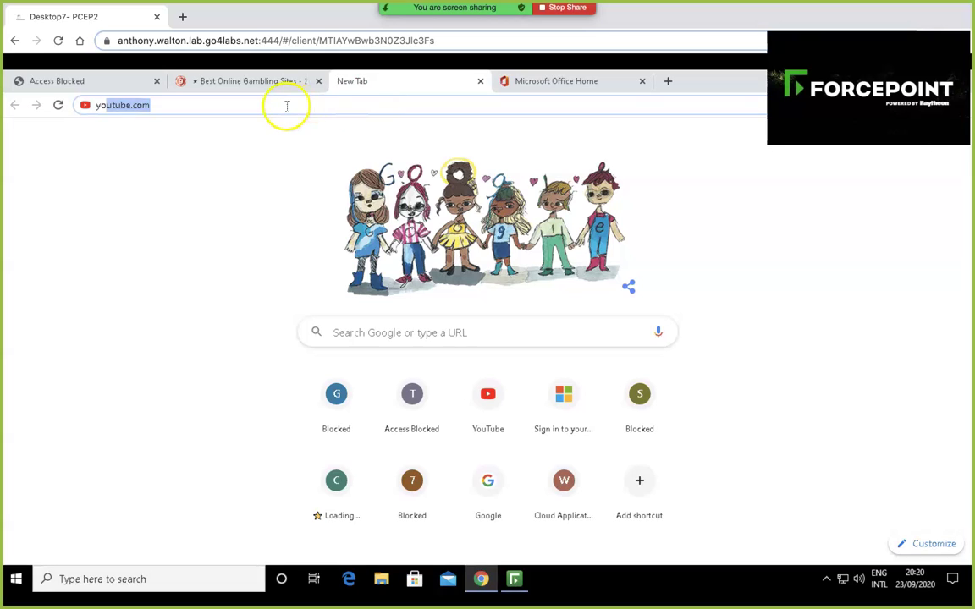
left_click(280, 104)
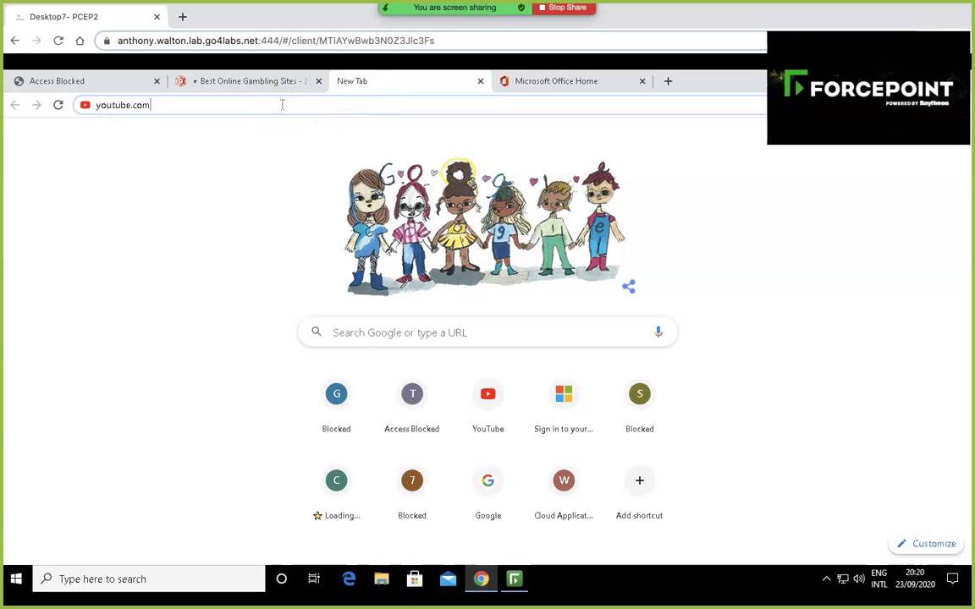
key("Return")
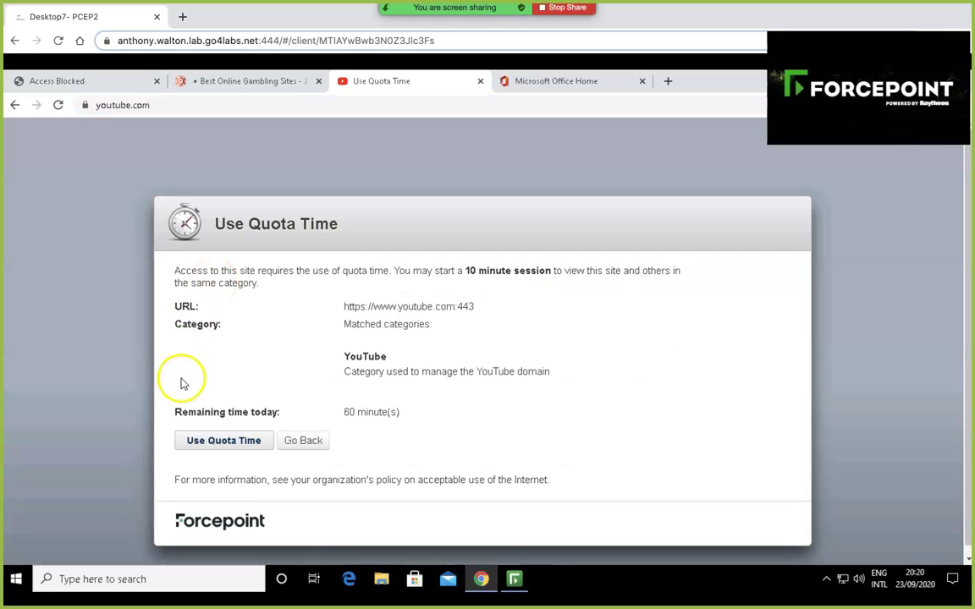
left_click(218, 446)
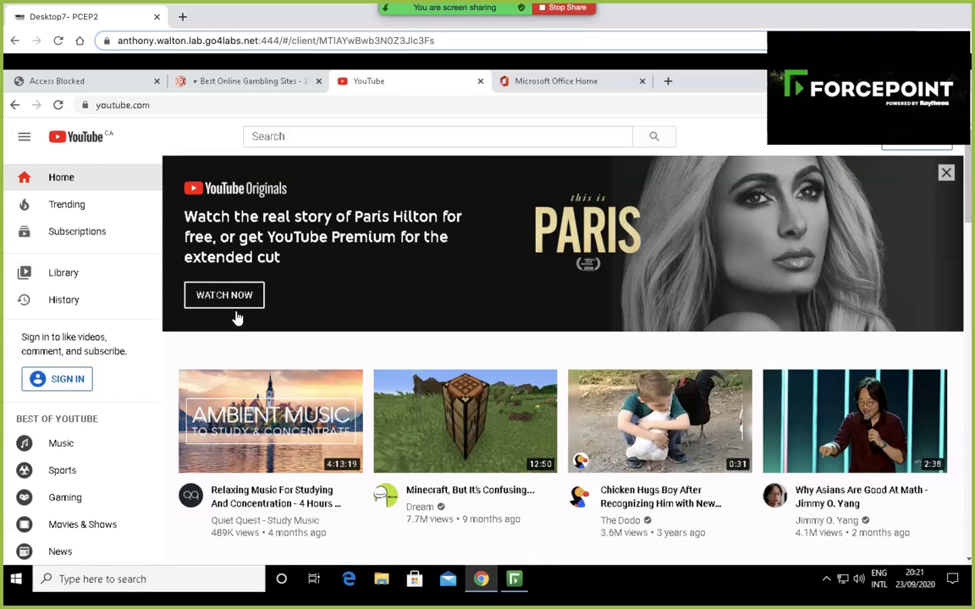
left_click(234, 313)
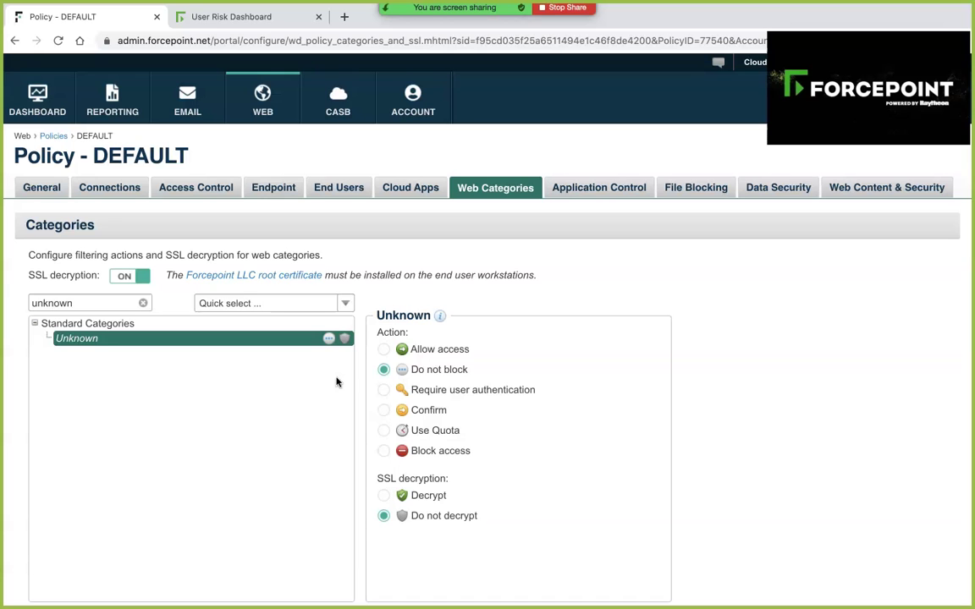
Set the Unknown category's action to Block access with the "Blocked - View in Remote Browser" block page.
left_click(384, 450)
left_click(504, 471)
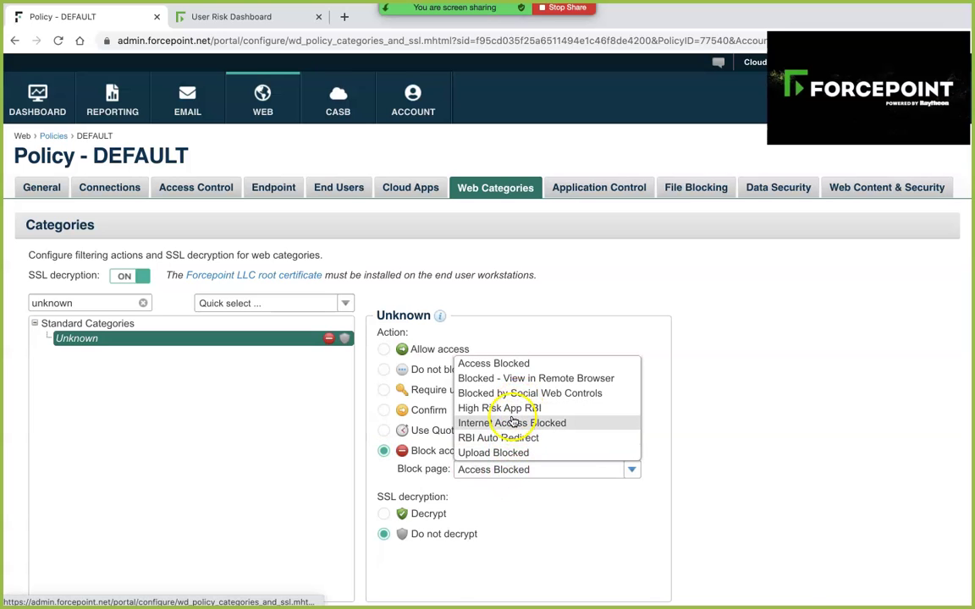
left_click(520, 378)
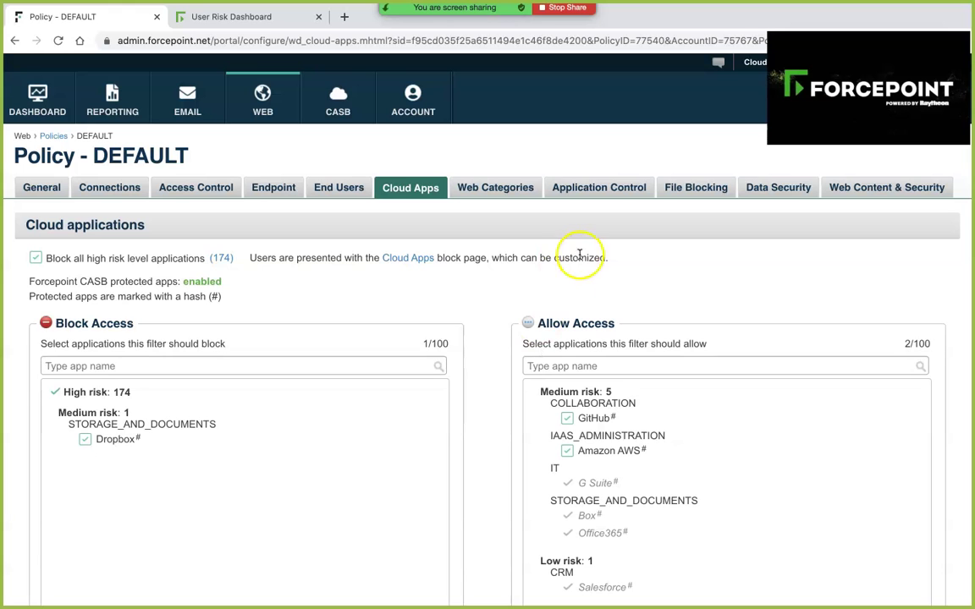
Examine the blocked and allowed applications in the DEFAULT policy's cloud applications settings.
scroll(529, 313, "down", 2)
left_click(360, 374)
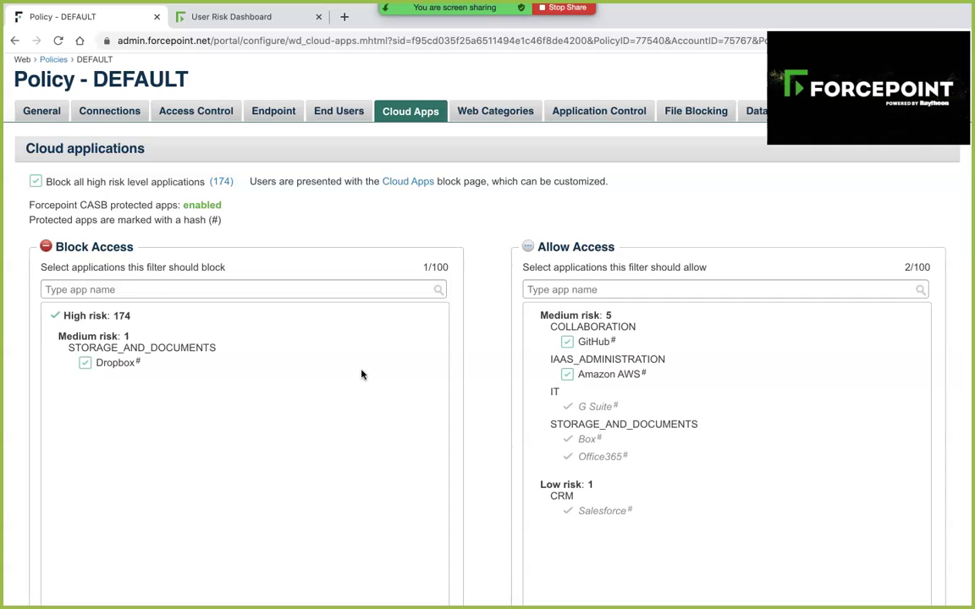
left_click(311, 292)
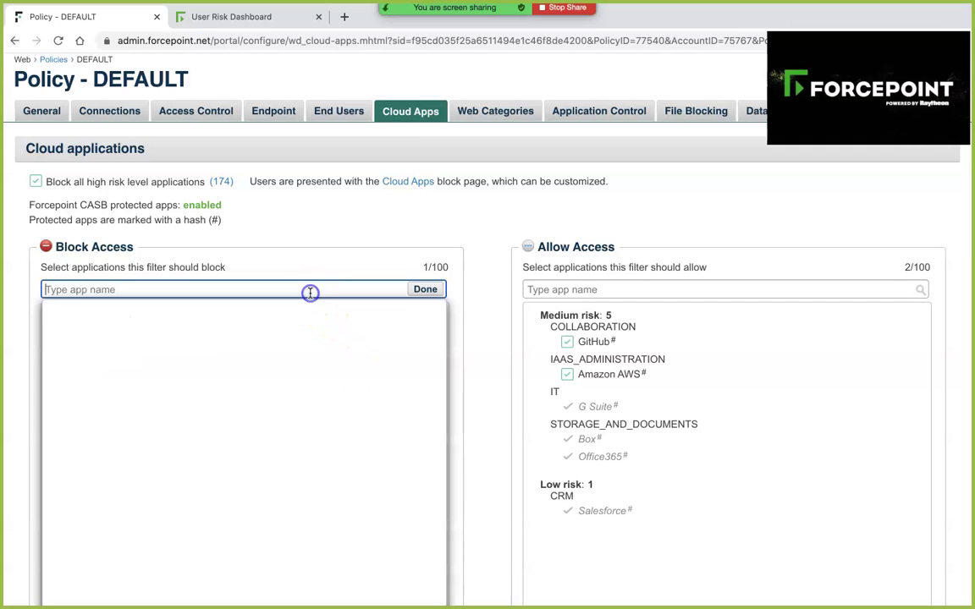
left_click(329, 247)
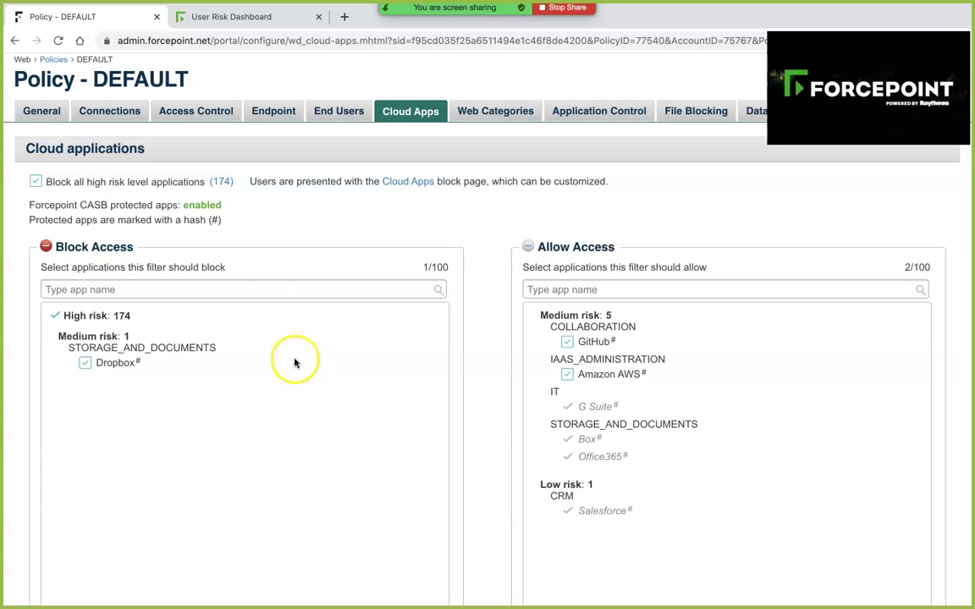
Search the applications to block for "drive", look through the matching apps and close the list without selecting any.
left_click(258, 288)
type("drive")
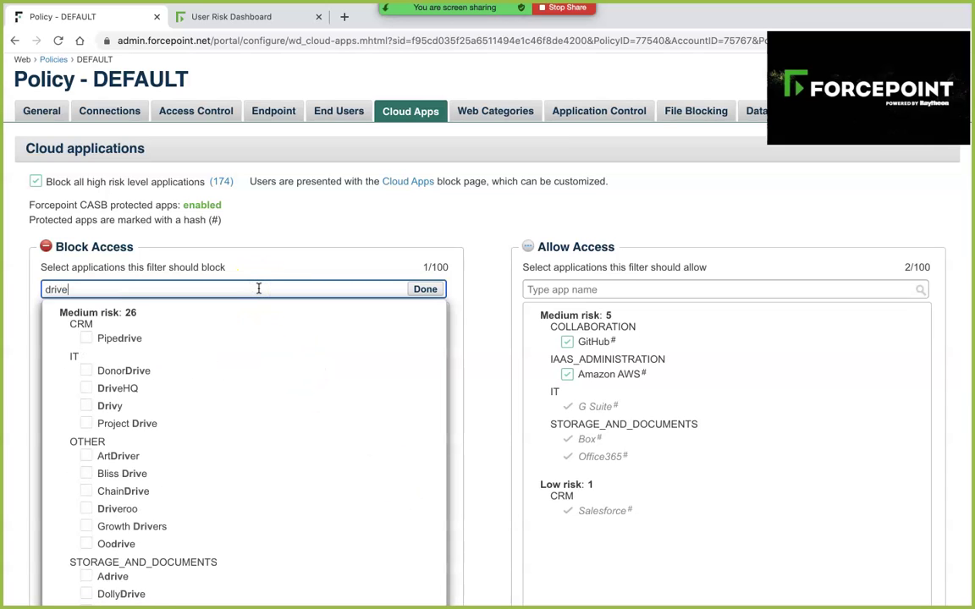
scroll(296, 427, "down", 3)
scroll(296, 427, "down", 2)
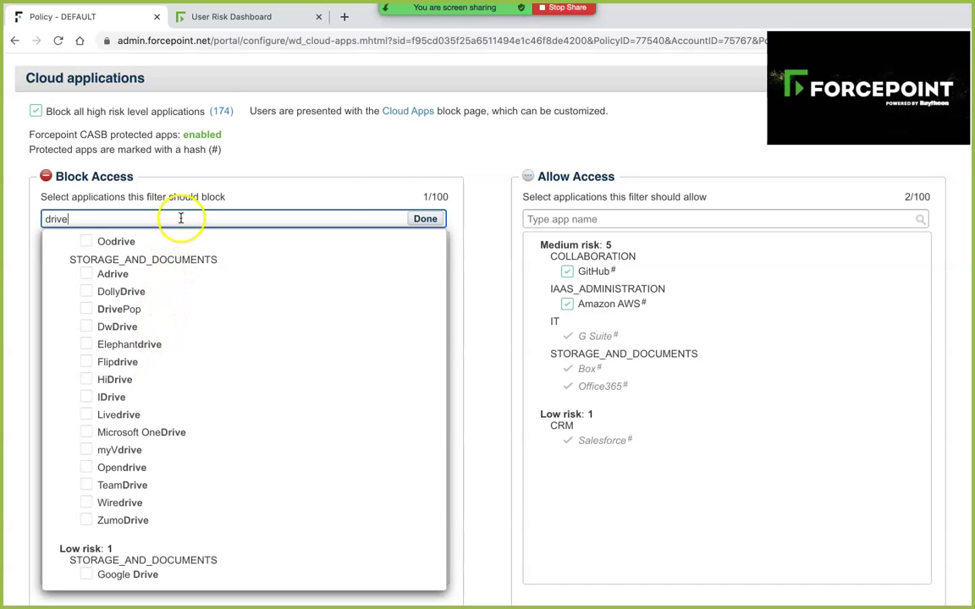
left_click(381, 190)
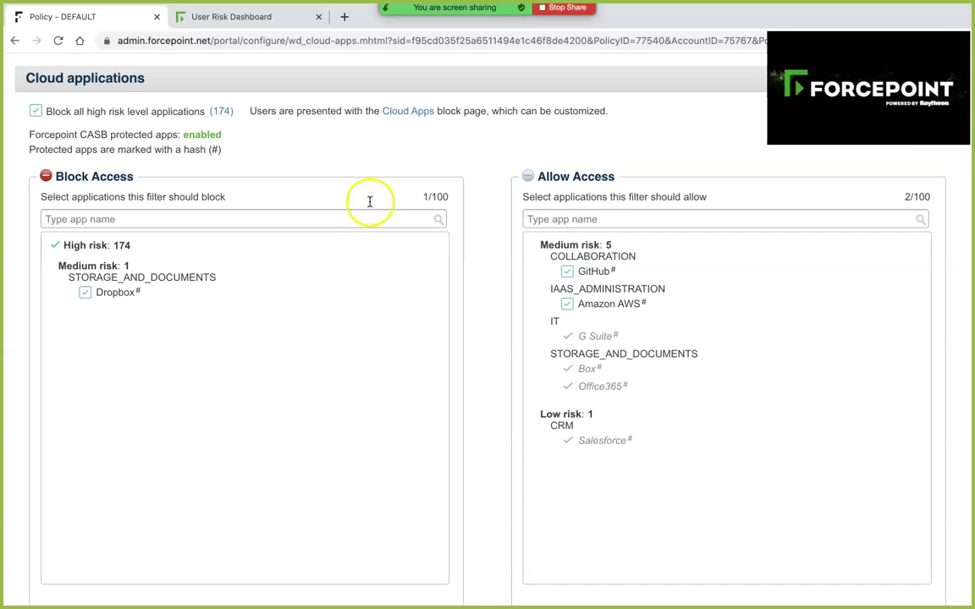
Open the Protected Cloud Apps settings and review which apps are selected for Forcepoint CASB protection.
scroll(355, 179, "up", 3)
left_click(329, 208)
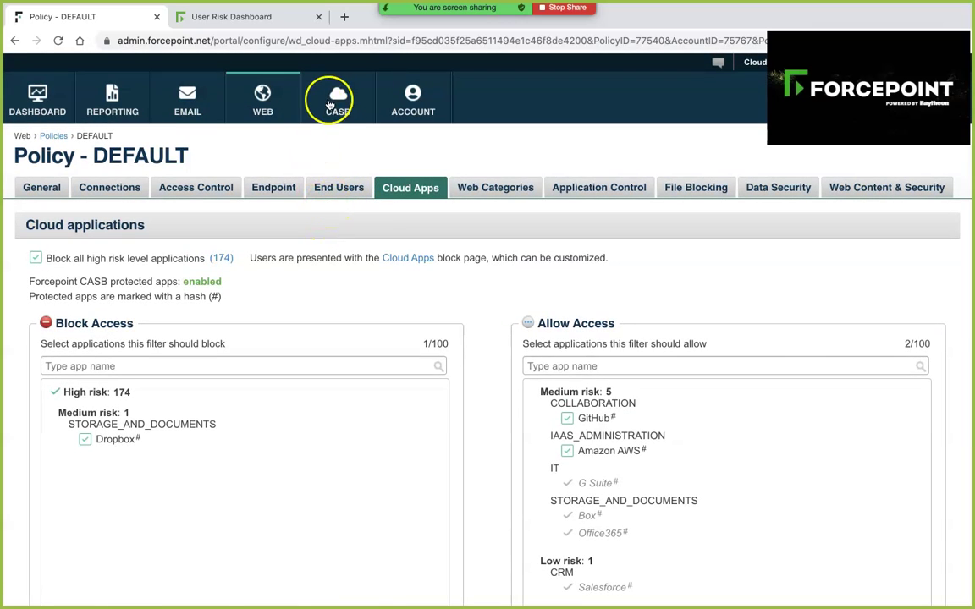
mouse_move(271, 112)
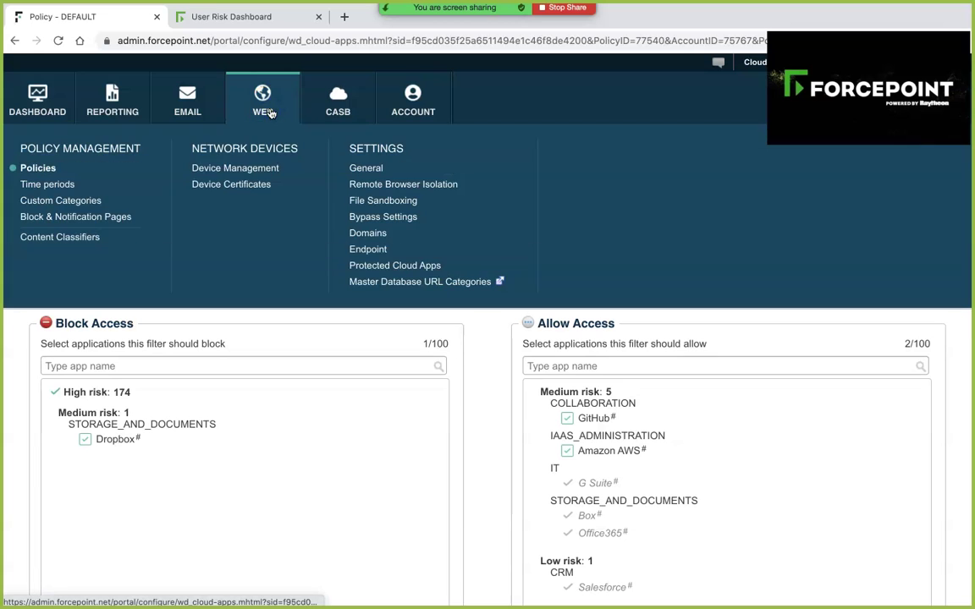
left_click(367, 268)
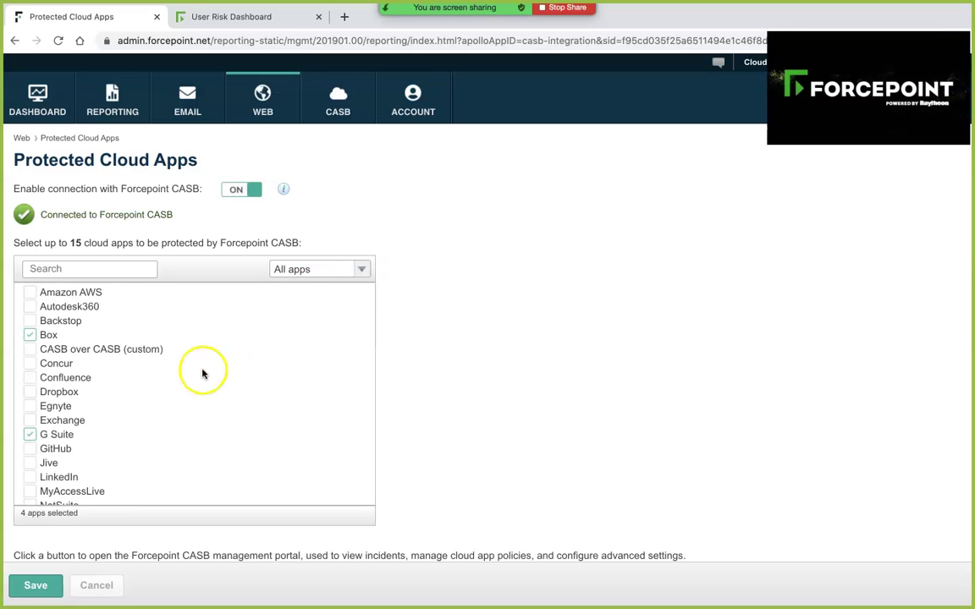
scroll(165, 414, "down", 3)
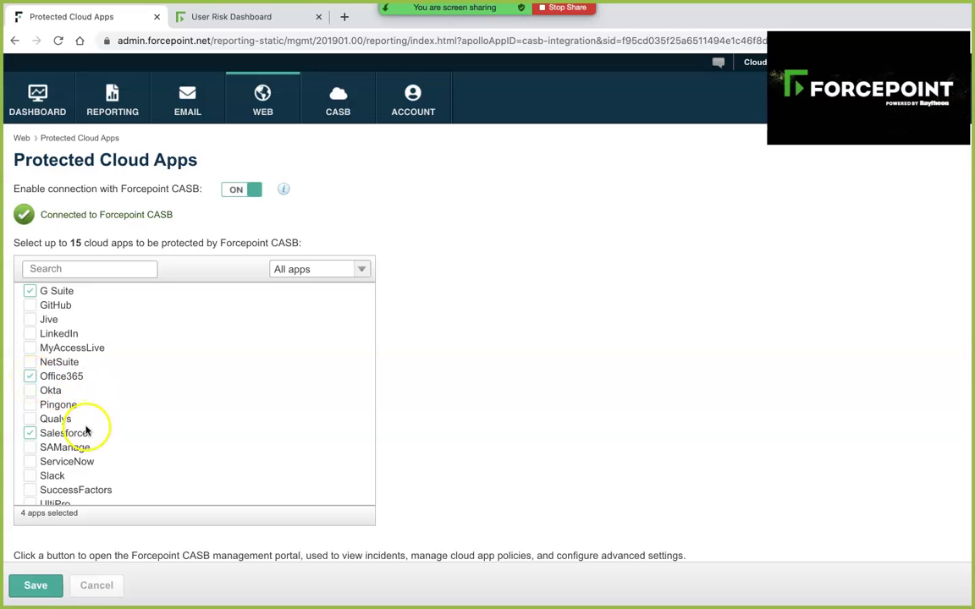
scroll(150, 391, "up", 2)
scroll(150, 391, "down", 1)
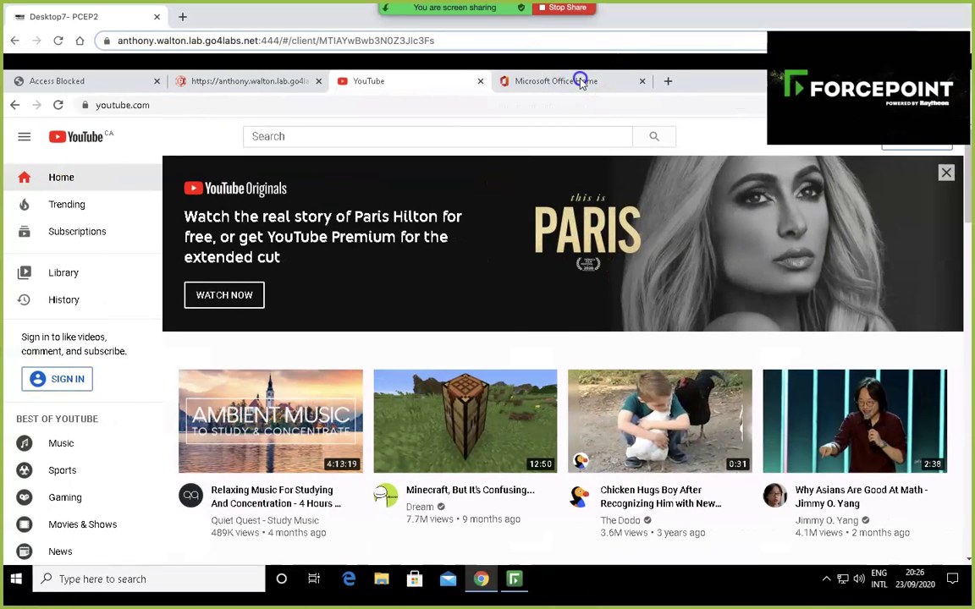
Switch to the remote desktop's Microsoft Office Home tab, view the recent SSNs document and close it.
left_click(579, 81)
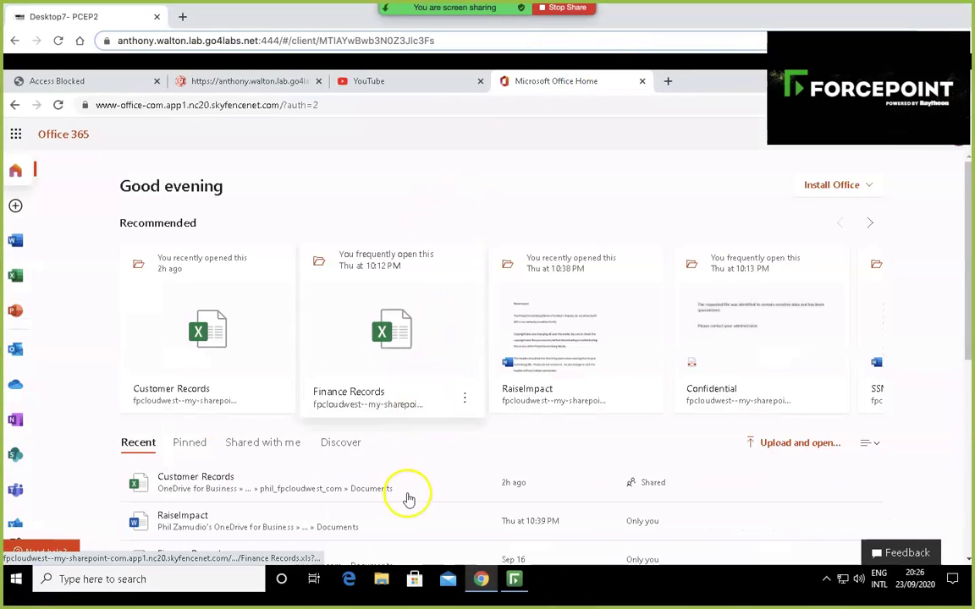
scroll(407, 499, "down", 5)
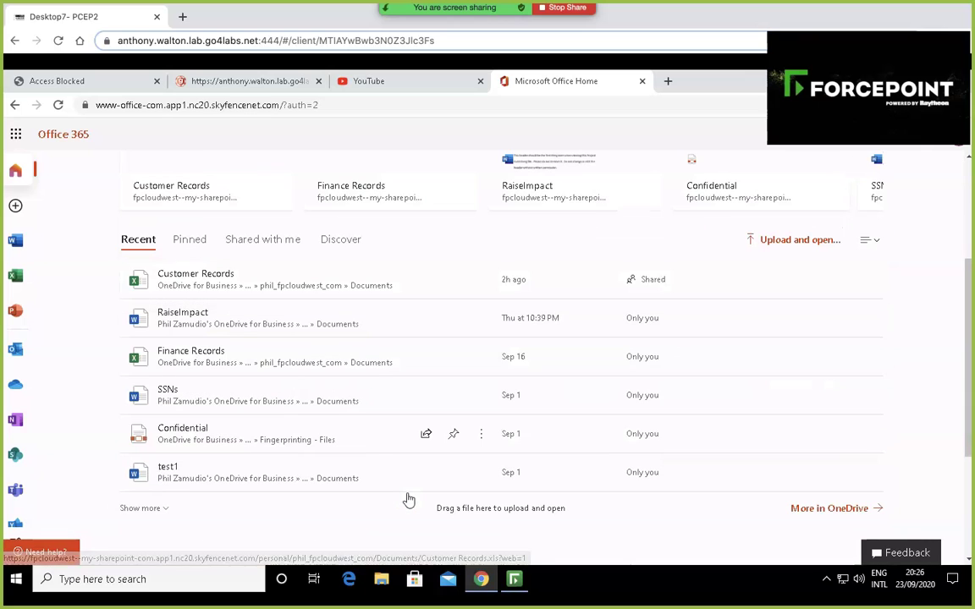
left_click(168, 391)
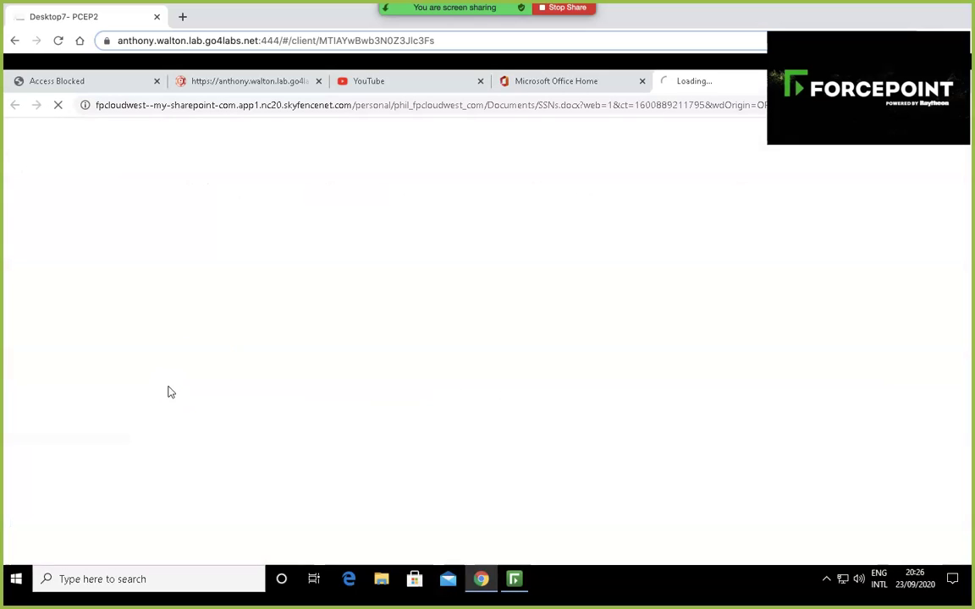
left_click(350, 352)
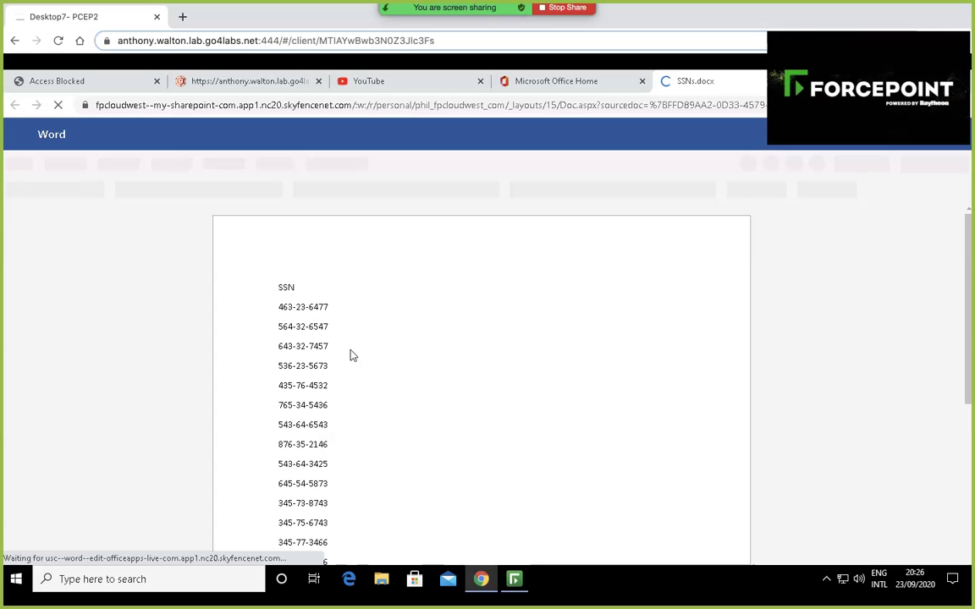
left_click(428, 383)
scroll(428, 383, "down", 3)
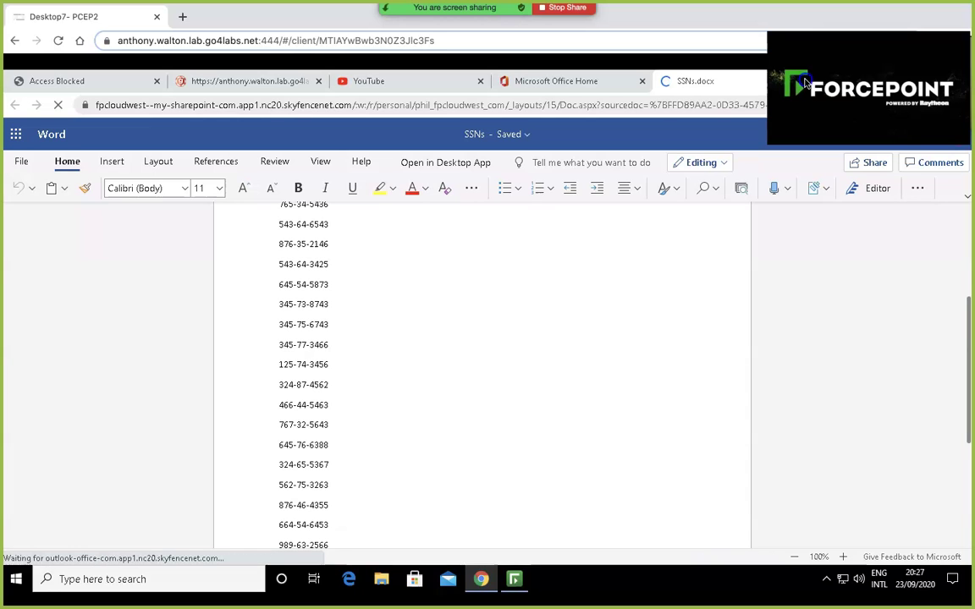
left_click(804, 81)
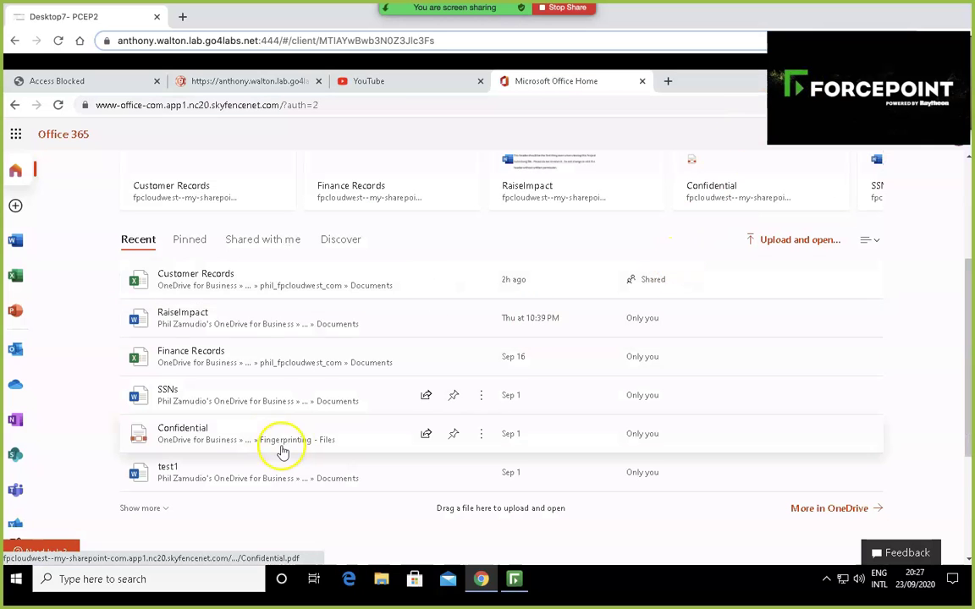
Open the Confidential file from the recent Office 365 files, then return to the Forcepoint admin portal.
left_click(184, 431)
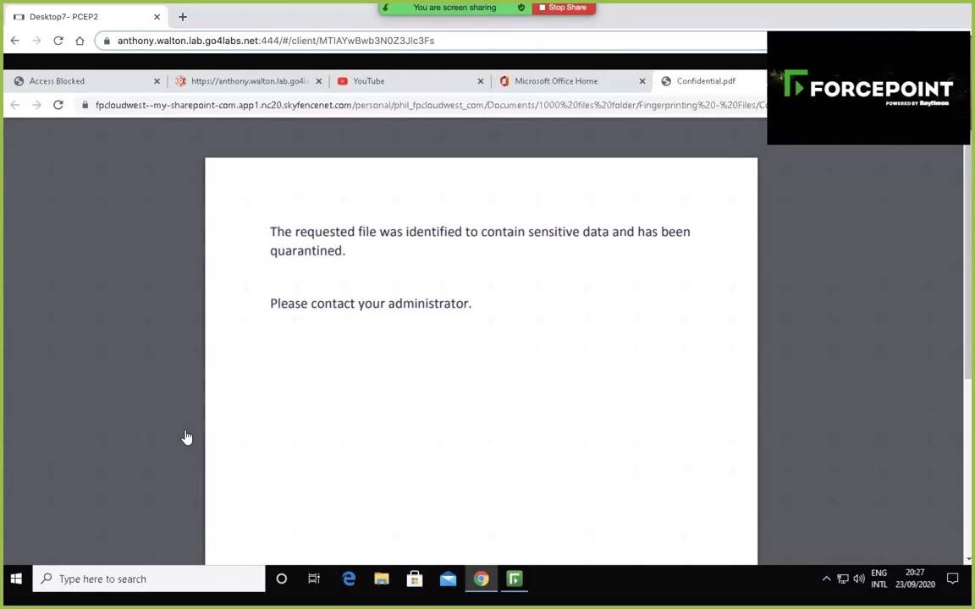
left_click(444, 200)
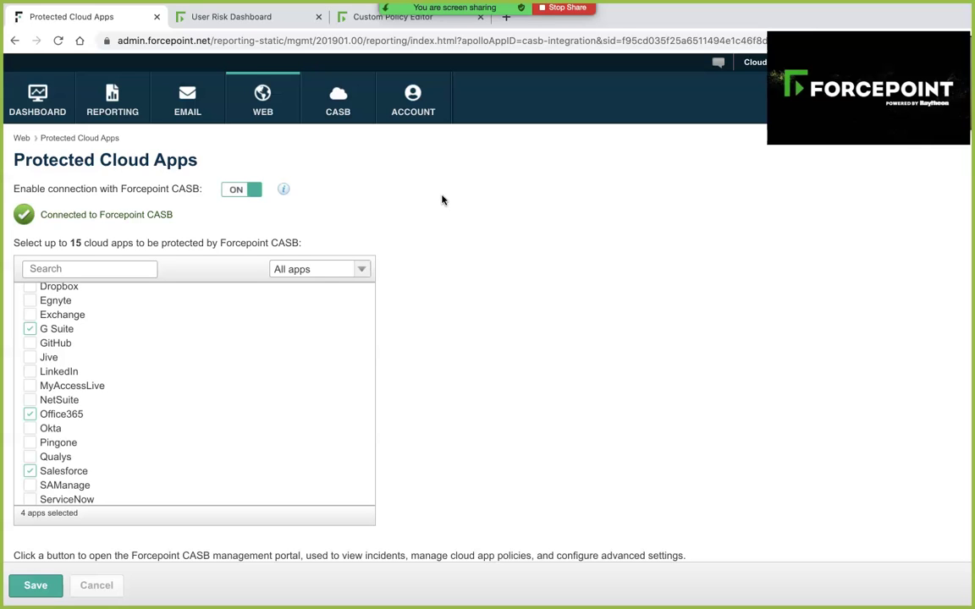
mouse_move(457, 8)
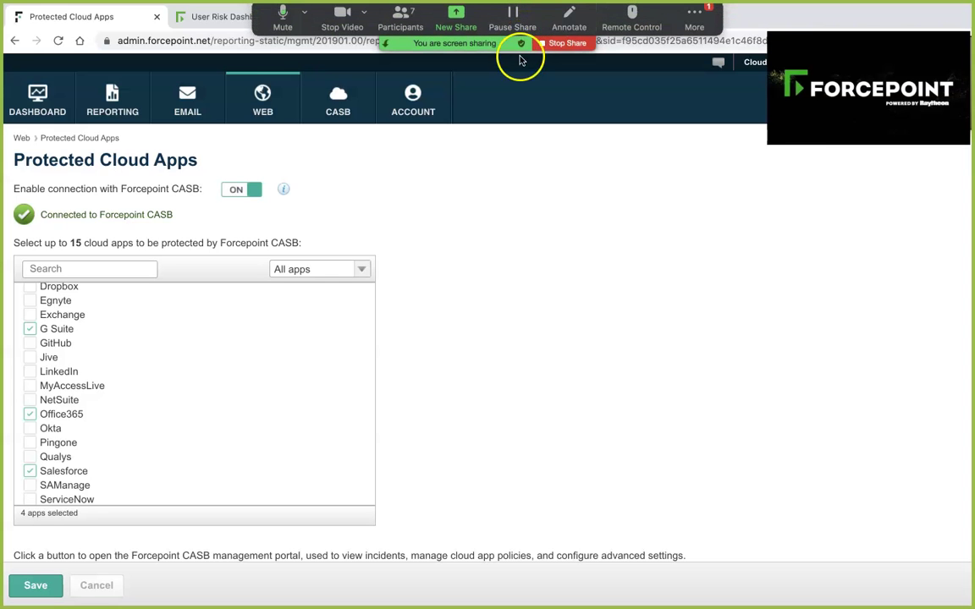